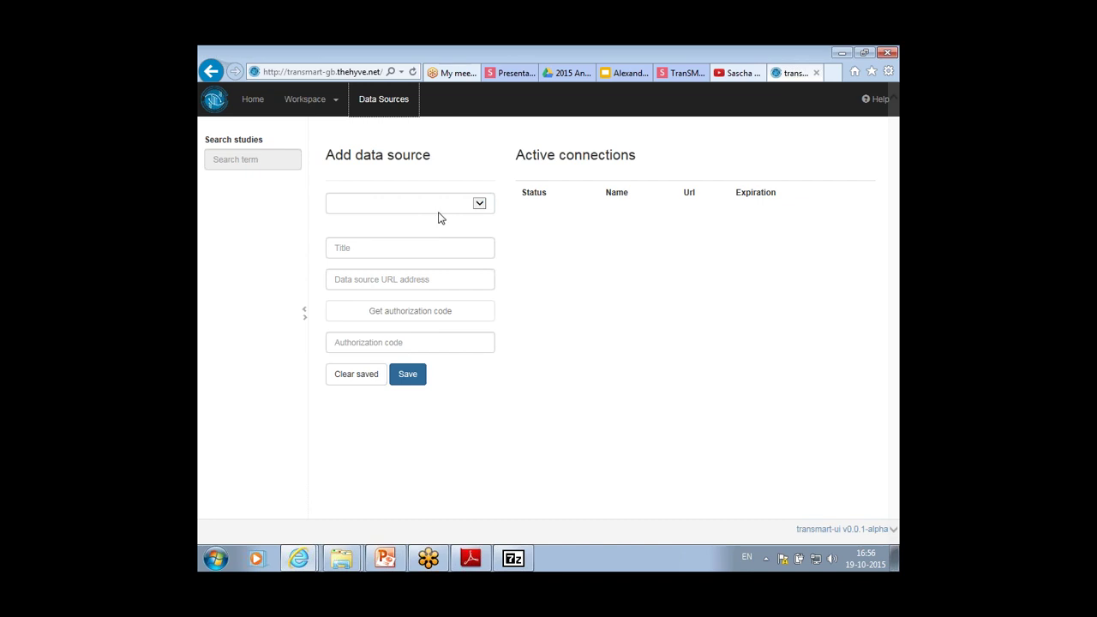
Choose the transmart-gb preset data source and log in to request an authorization code
{"action": "left_click", "coordinate": [437, 211]}
{"action": "left_click", "coordinate": [438, 217]}
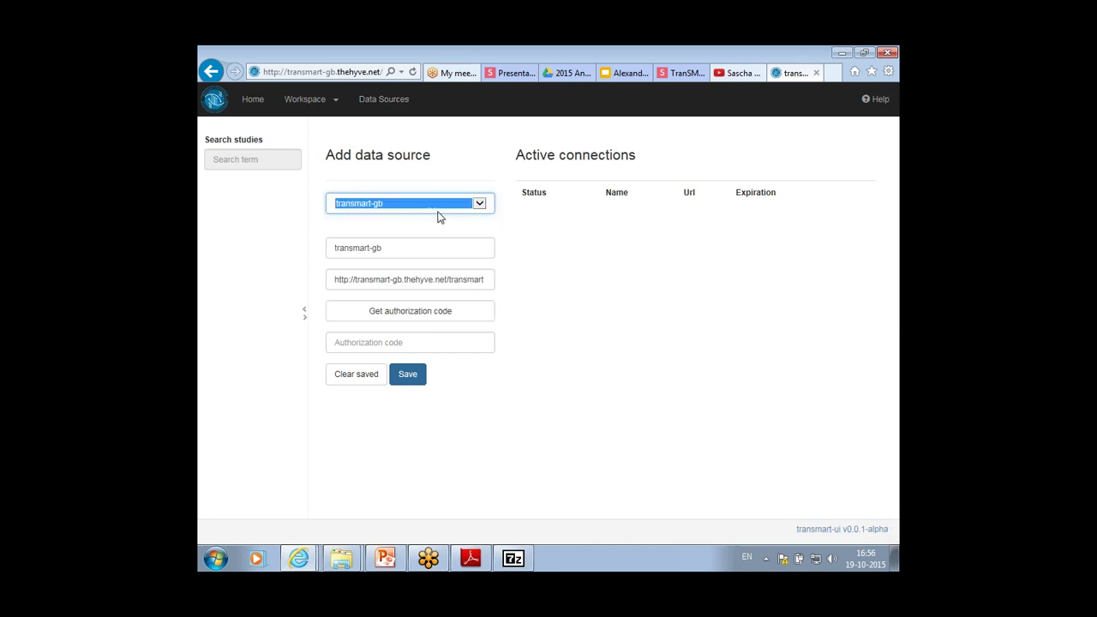
{"action": "left_click", "coordinate": [422, 321]}
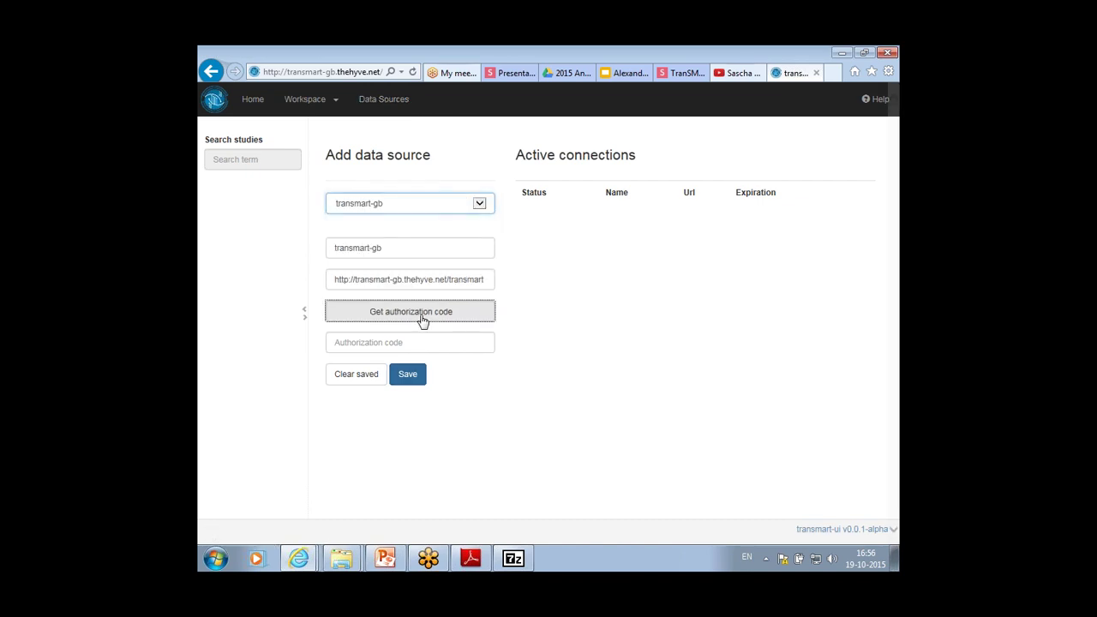
{"action": "type", "text": "admin"}
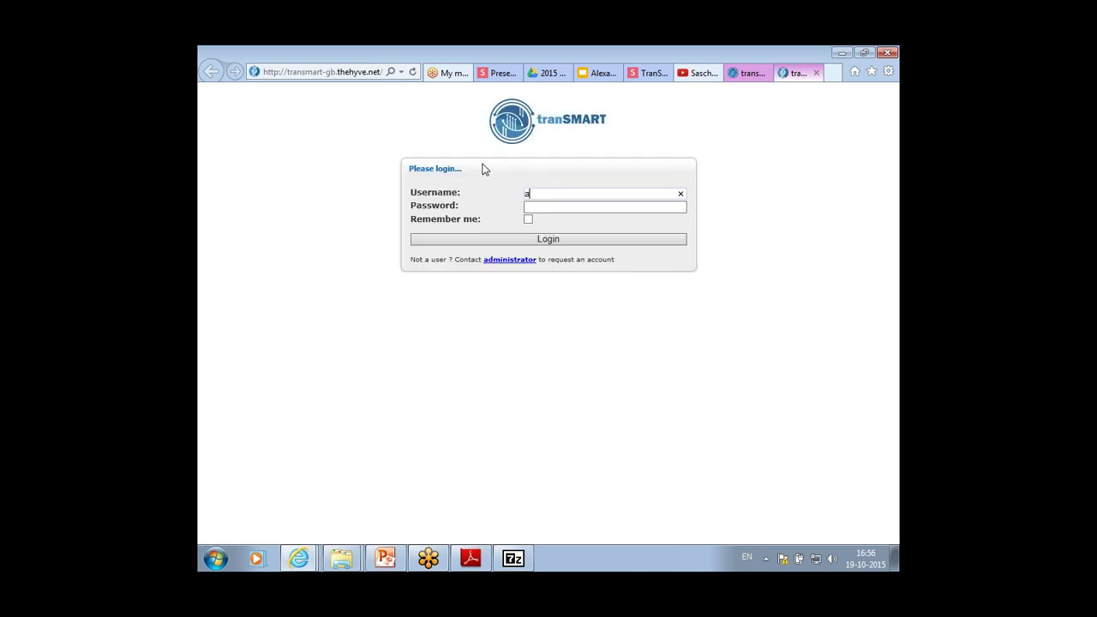
{"action": "key", "text": "Tab"}
{"action": "type", "text": "admin"}
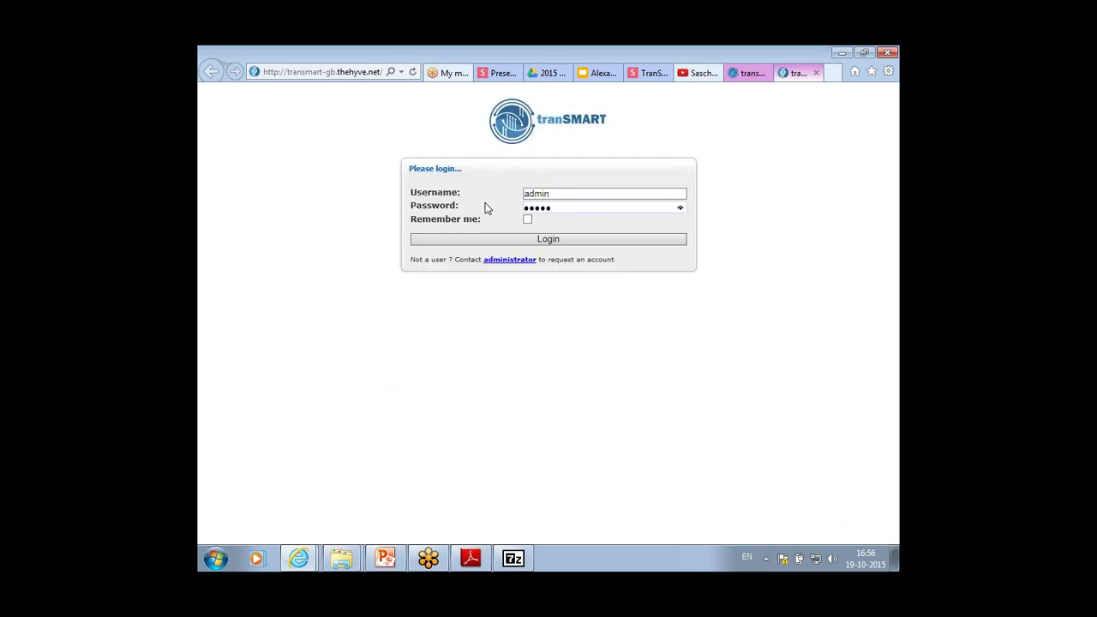
{"action": "left_click", "coordinate": [485, 245]}
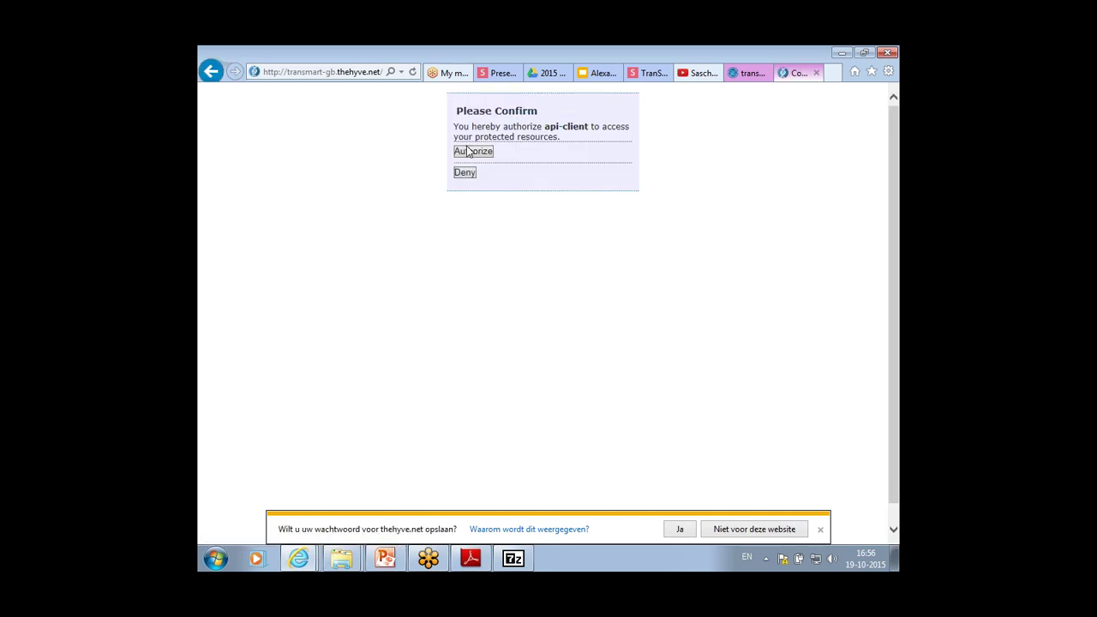
Authorize the api-client and copy the displayed authorization code
{"action": "left_click", "coordinate": [468, 152]}
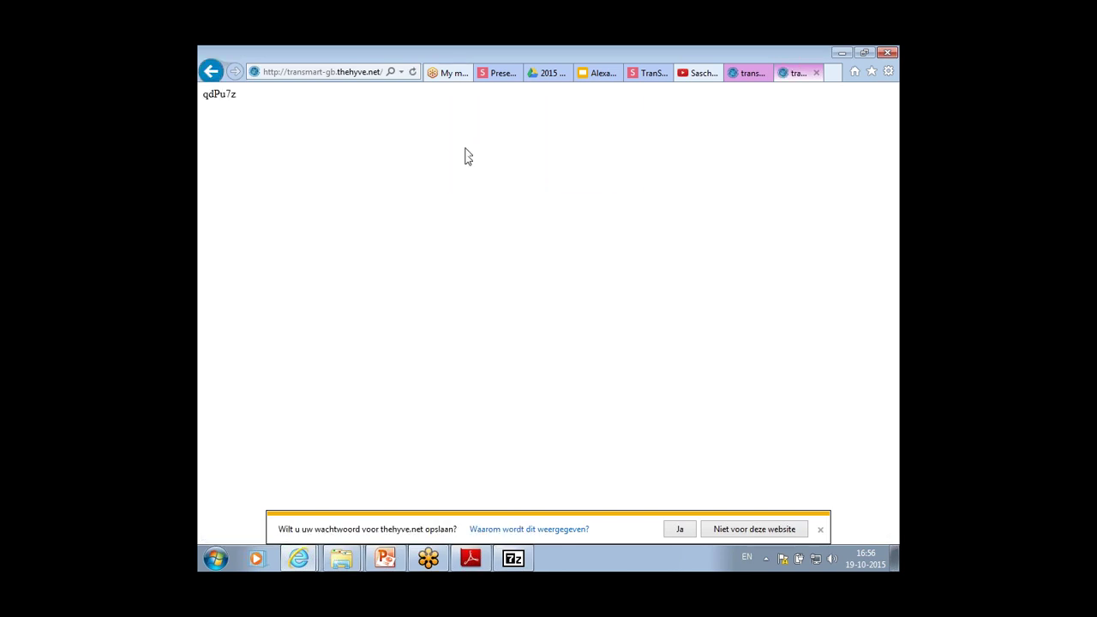
{"action": "double_click", "coordinate": [222, 95]}
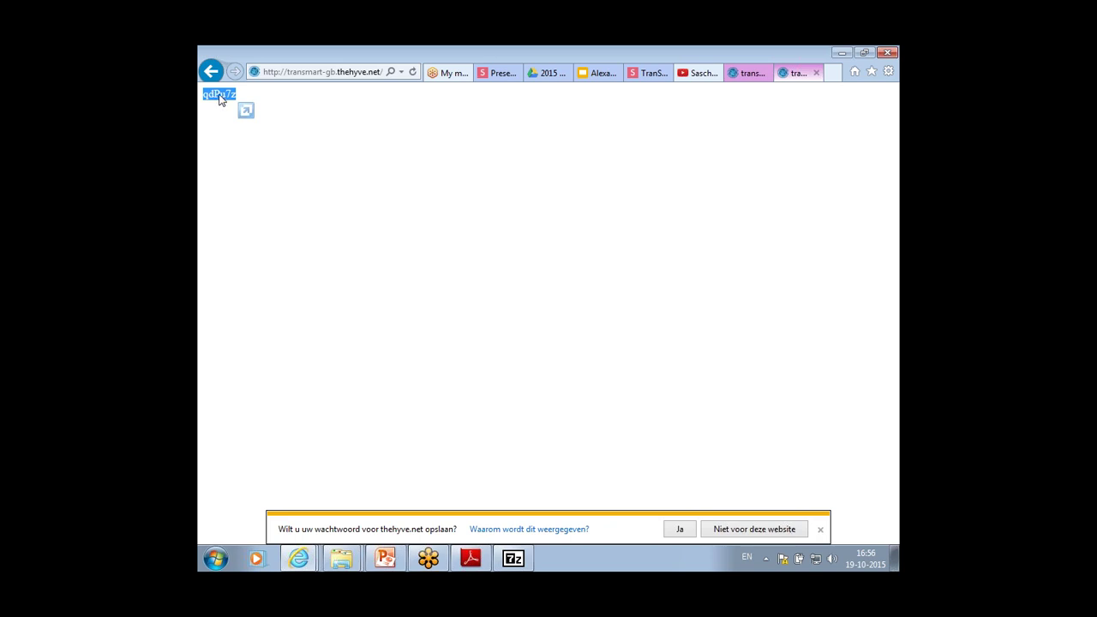
{"action": "right_click", "coordinate": [219, 97]}
{"action": "left_click", "coordinate": [257, 120]}
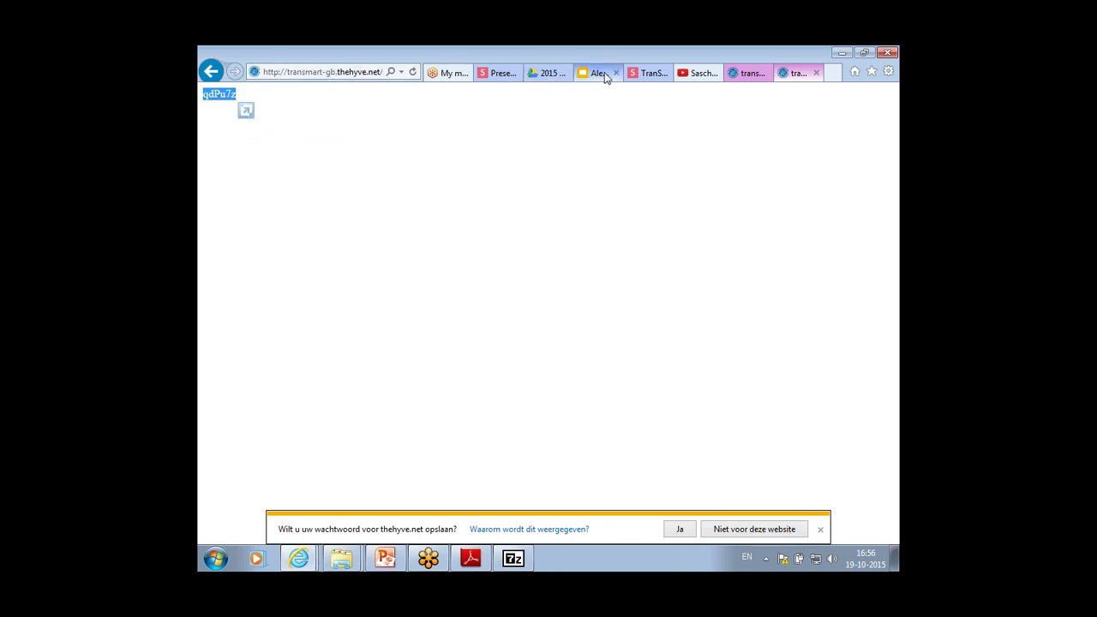
Paste the authorization code into the data source form and save the connection
{"action": "left_click", "coordinate": [735, 74]}
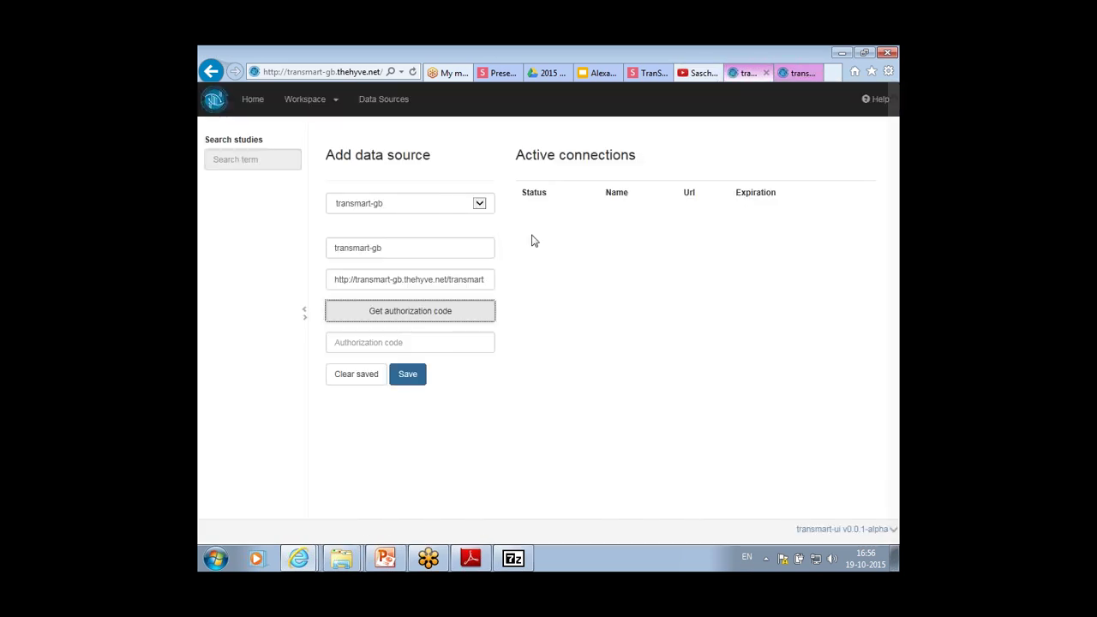
{"action": "left_click", "coordinate": [401, 343]}
{"action": "key", "text": "ctrl+v"}
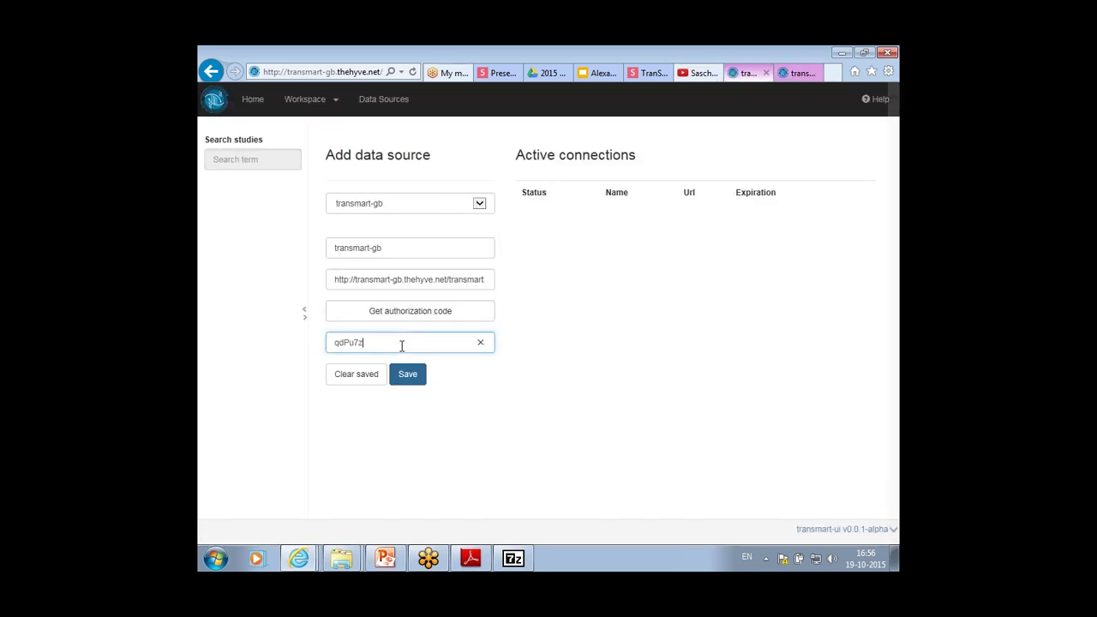
{"action": "left_click", "coordinate": [397, 376]}
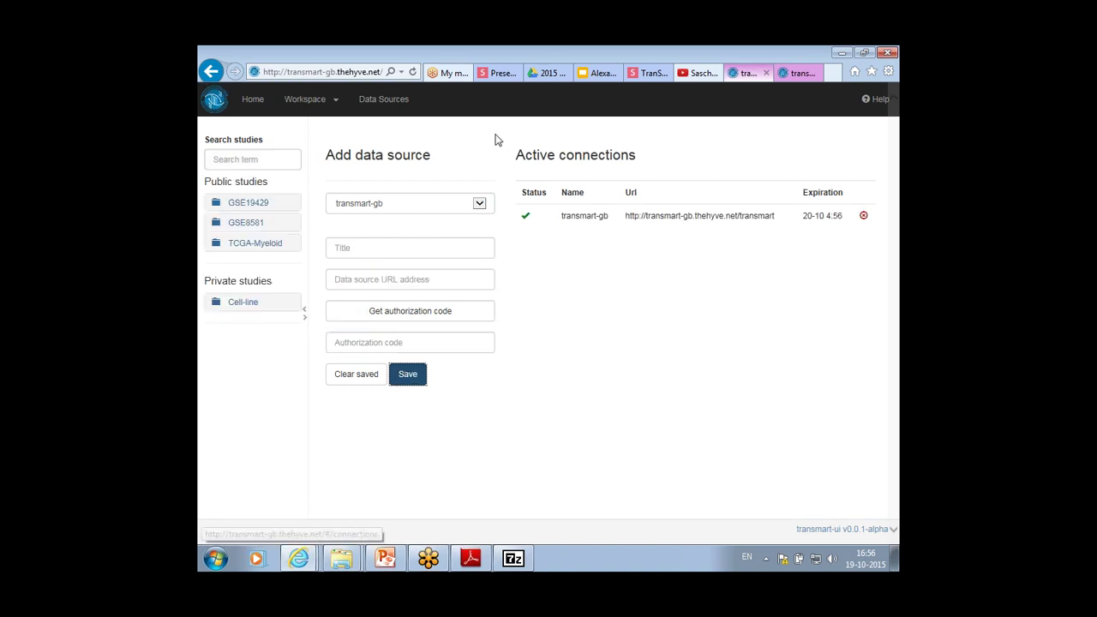
In the Workspace, add the GSE8581 Subjects to Cohort Selection
{"action": "left_click", "coordinate": [261, 100]}
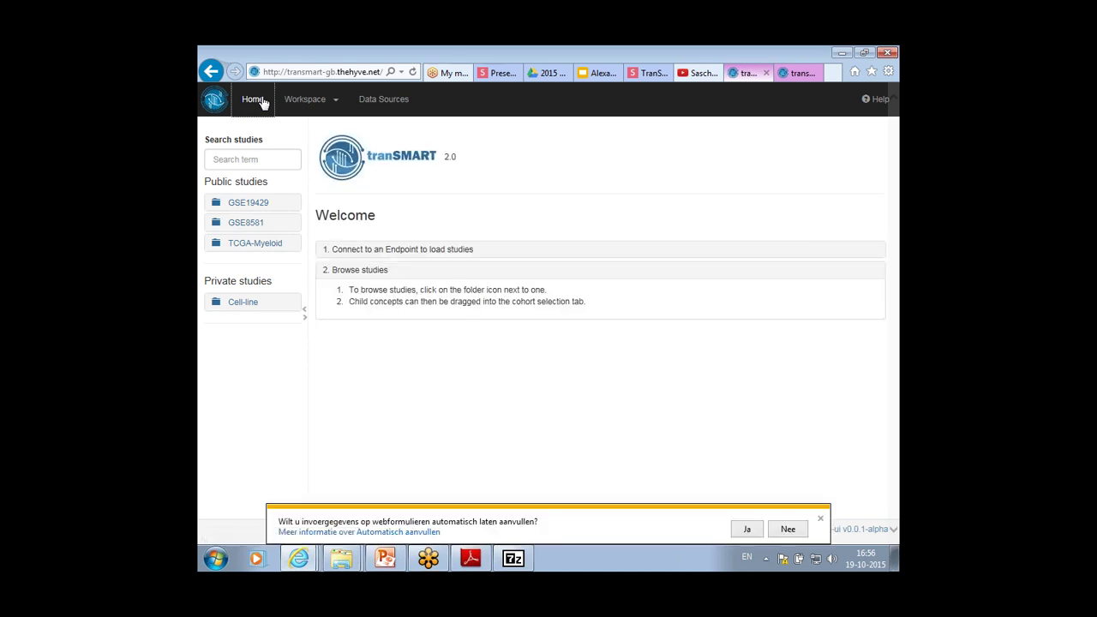
{"action": "left_click", "coordinate": [289, 115]}
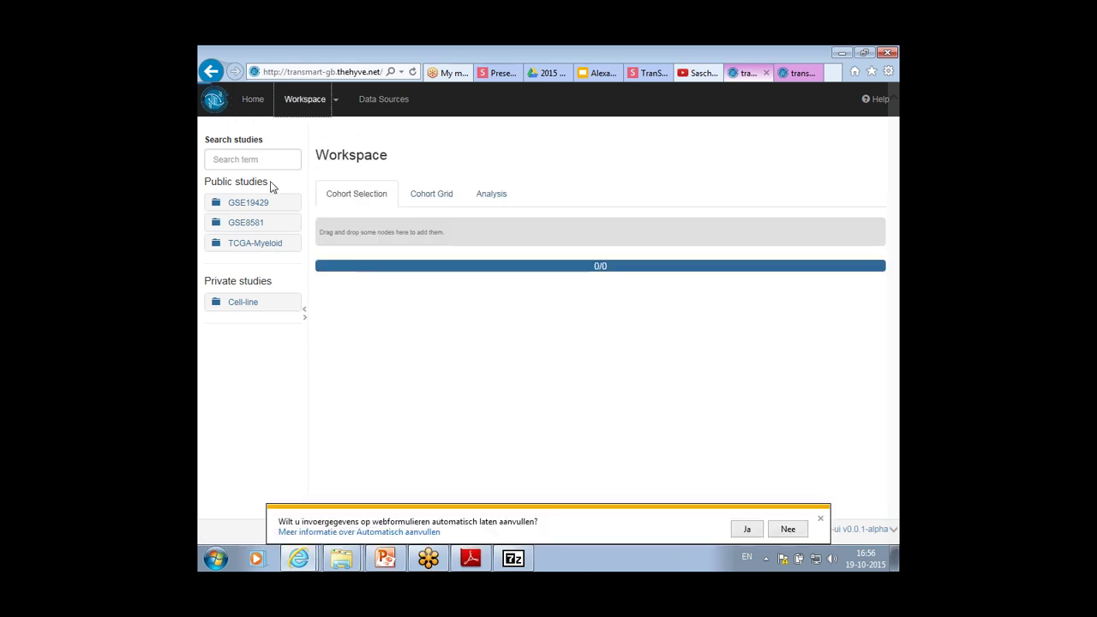
{"action": "left_click", "coordinate": [217, 224]}
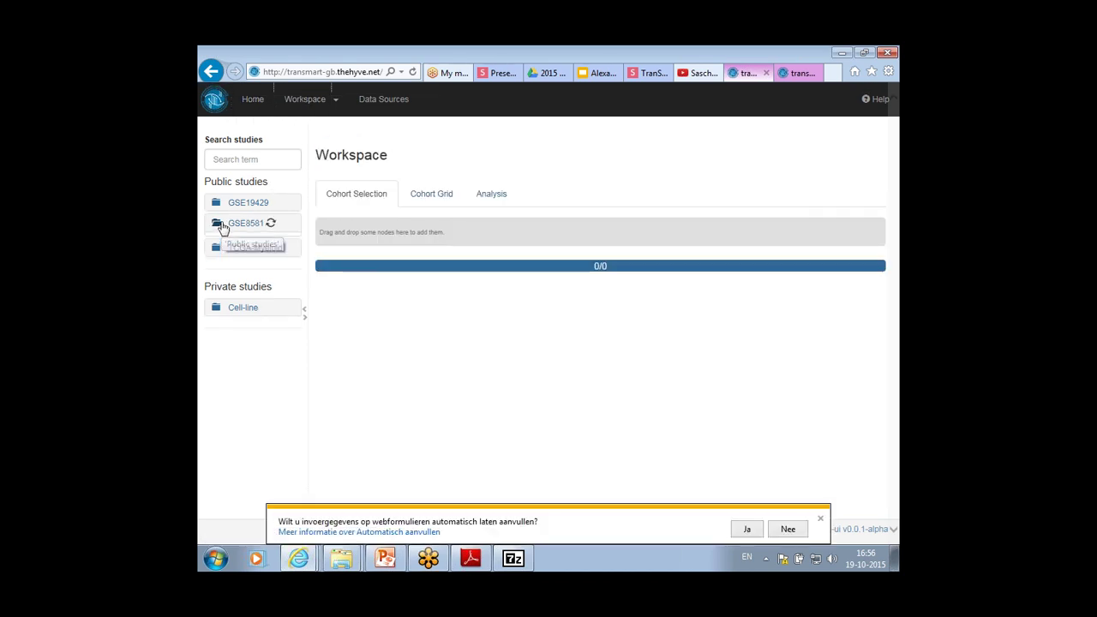
{"action": "left_click_drag", "start_coordinate": [230, 262], "coordinate": [336, 232]}
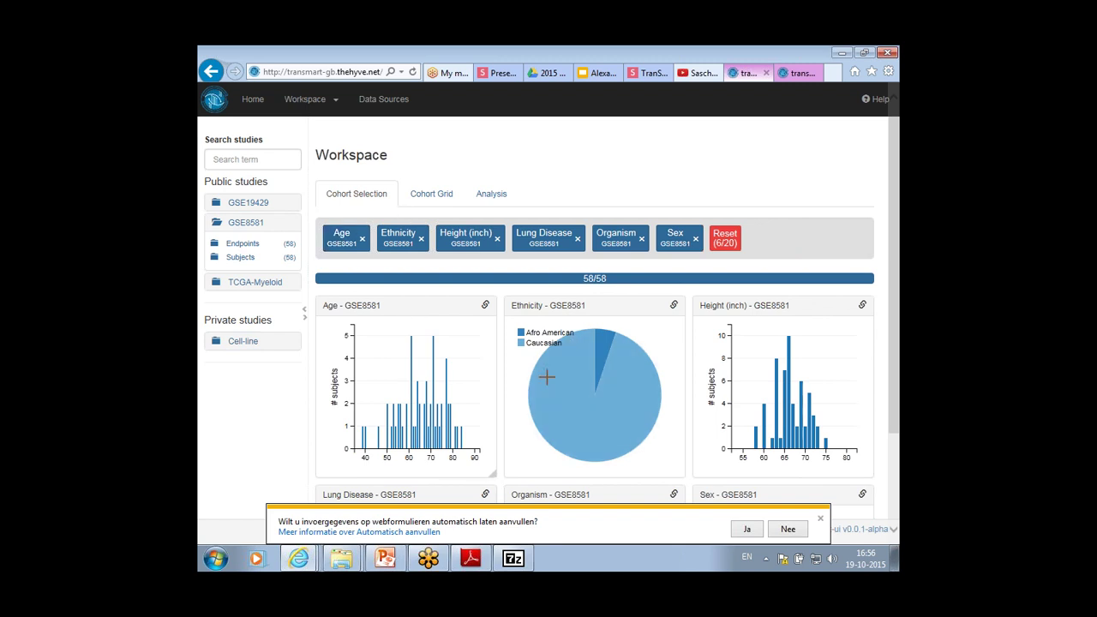
Filter ages to about 65–75 and Caucasian only, and combine Height (inch) with Age
{"action": "left_click_drag", "start_coordinate": [418, 385], "coordinate": [445, 385]}
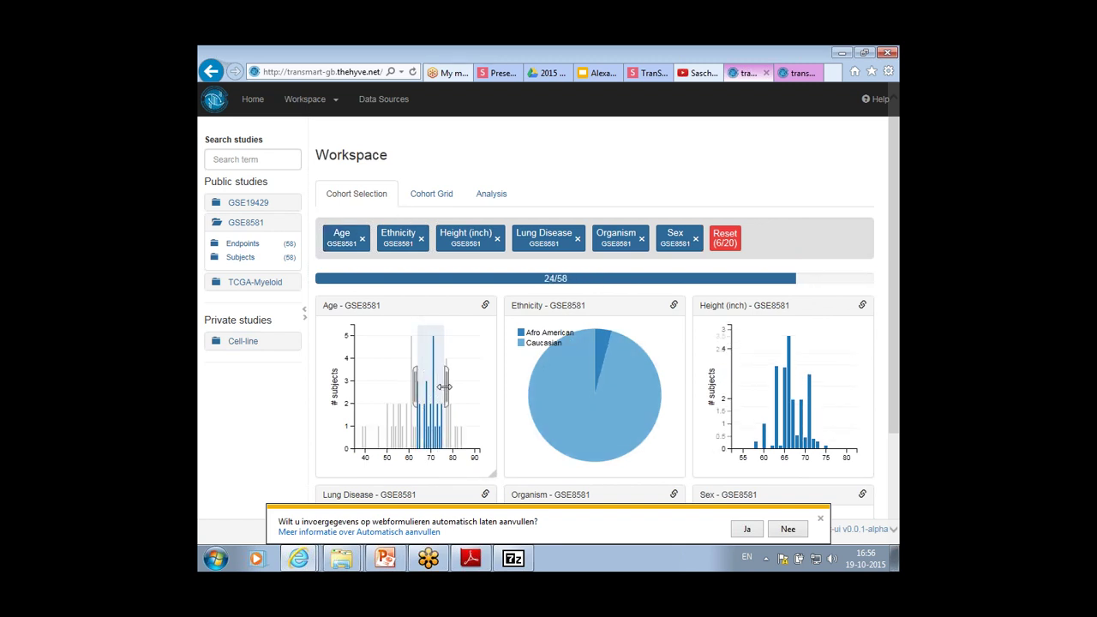
{"action": "left_click", "coordinate": [560, 371]}
{"action": "left_click", "coordinate": [485, 305]}
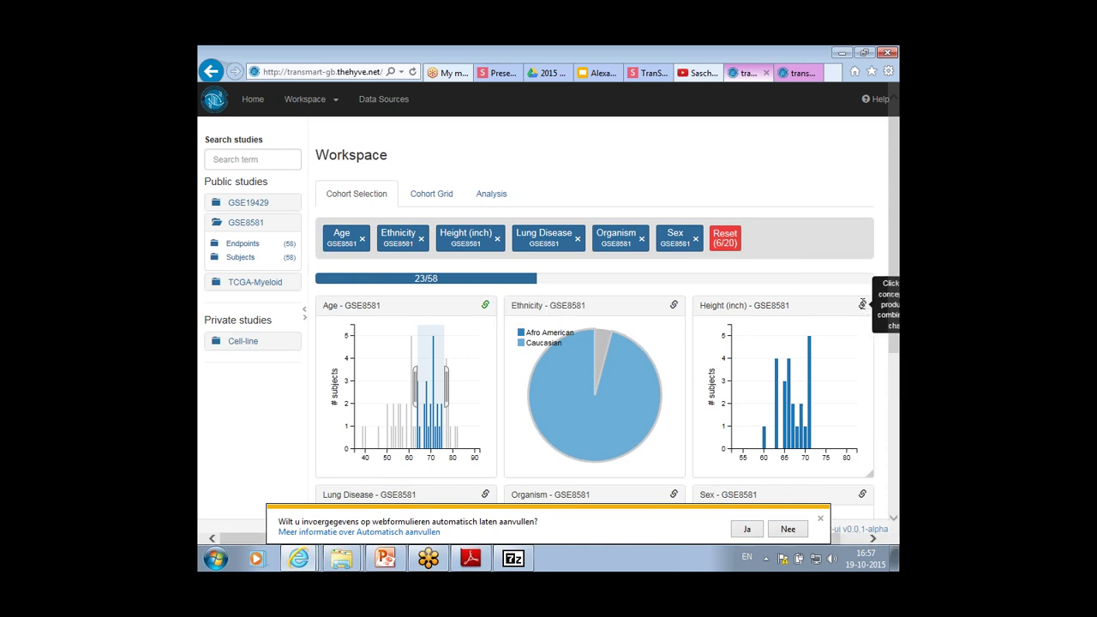
{"action": "left_click", "coordinate": [862, 305]}
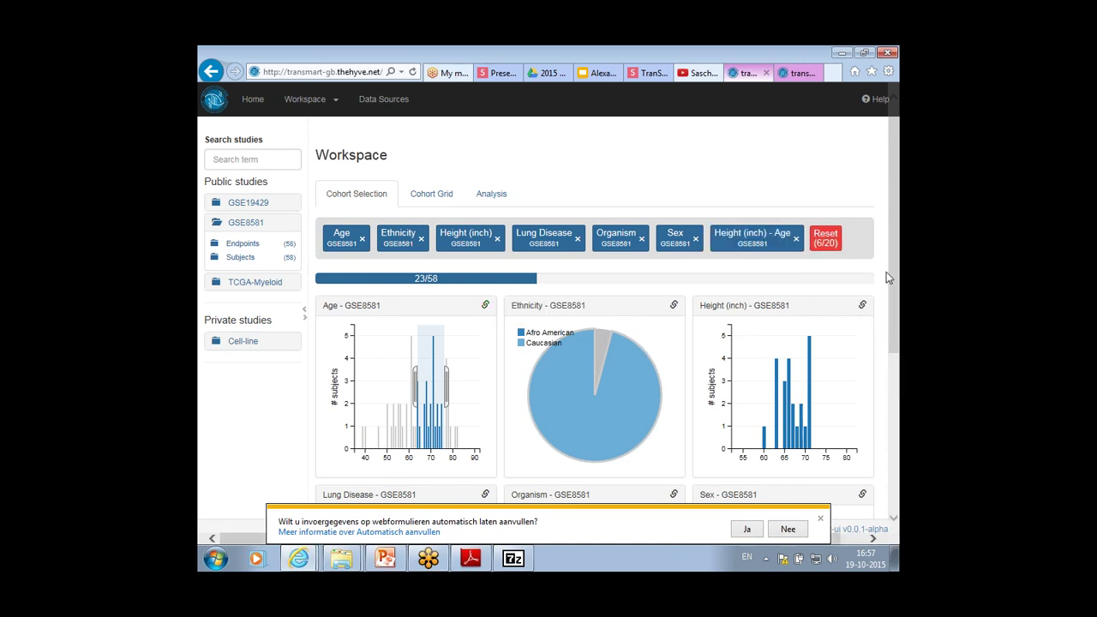
{"action": "key", "text": "ctrl+minus"}
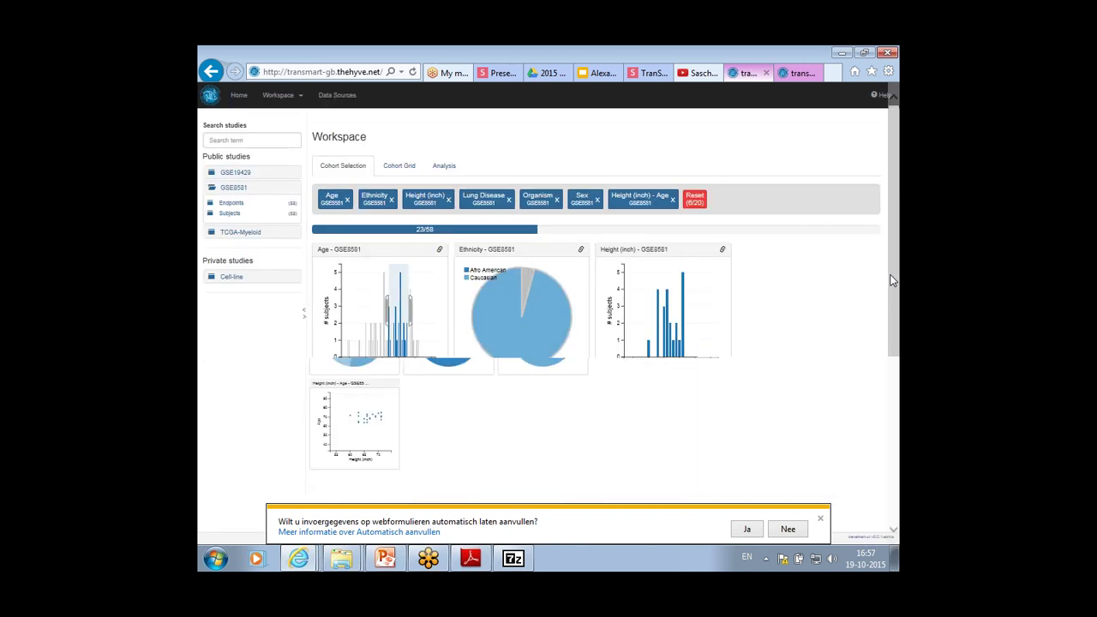
{"action": "key", "text": "ctrl+minus"}
{"action": "key", "text": "ctrl+minus"}
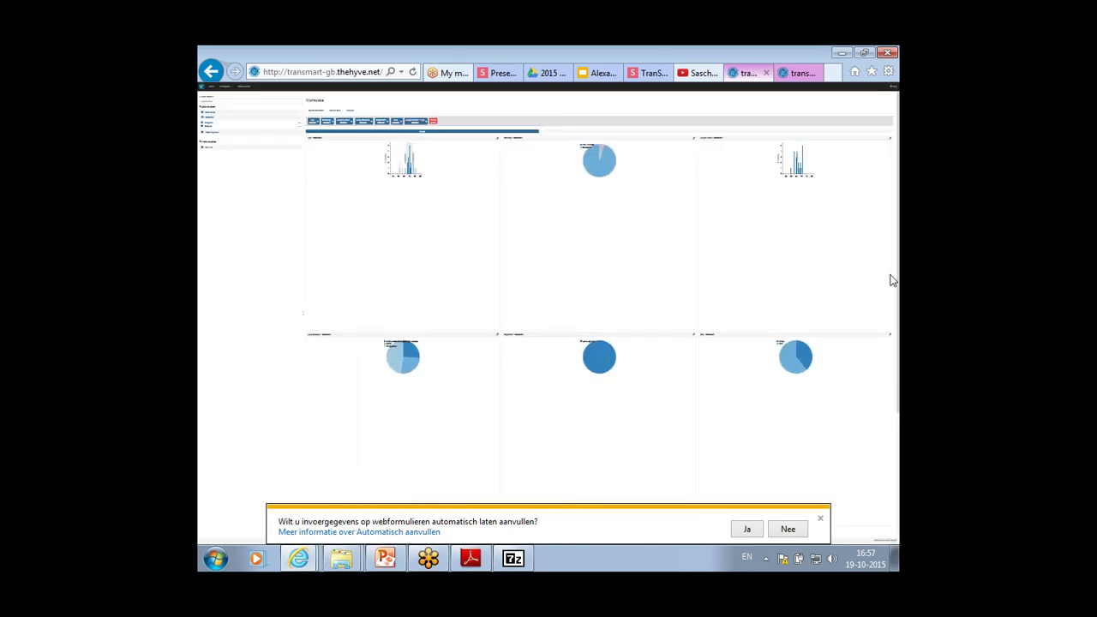
{"action": "key", "text": "ctrl+minus"}
Delete the Height (inch) filter chip, glance at the Analysis workflow, and return to Cohort Selection
{"action": "key", "text": "ctrl+0"}
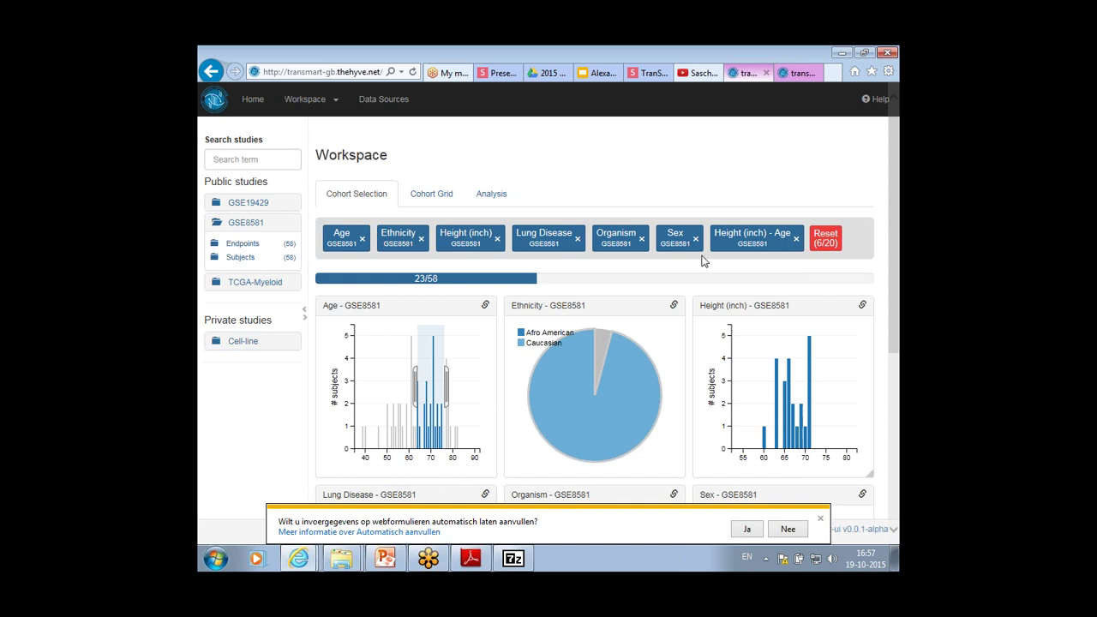
{"action": "left_click", "coordinate": [787, 529]}
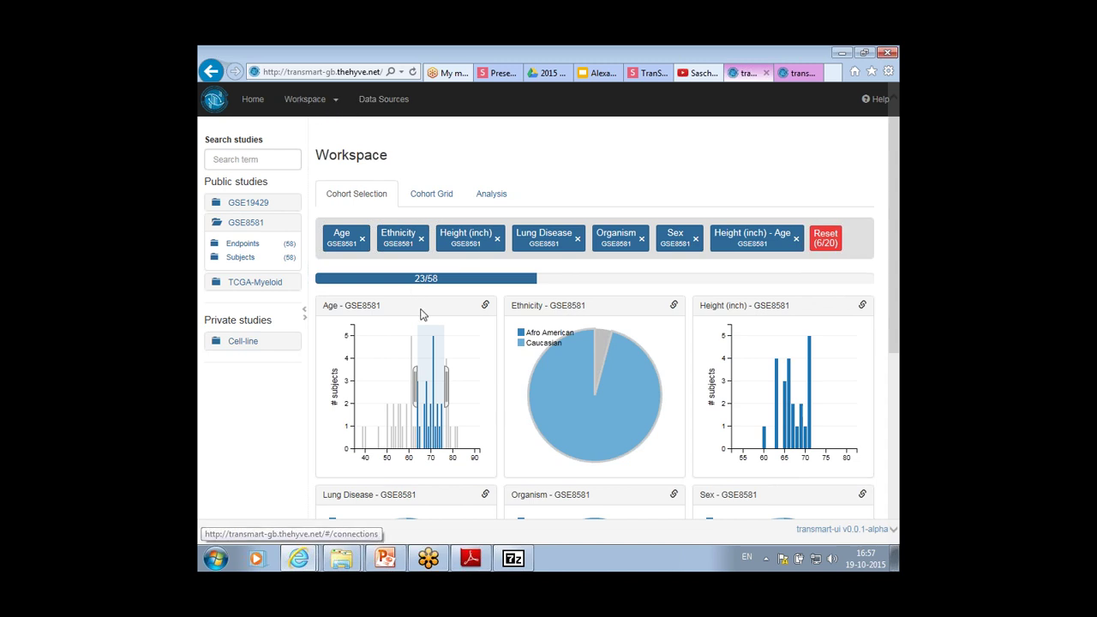
{"action": "left_click", "coordinate": [495, 242]}
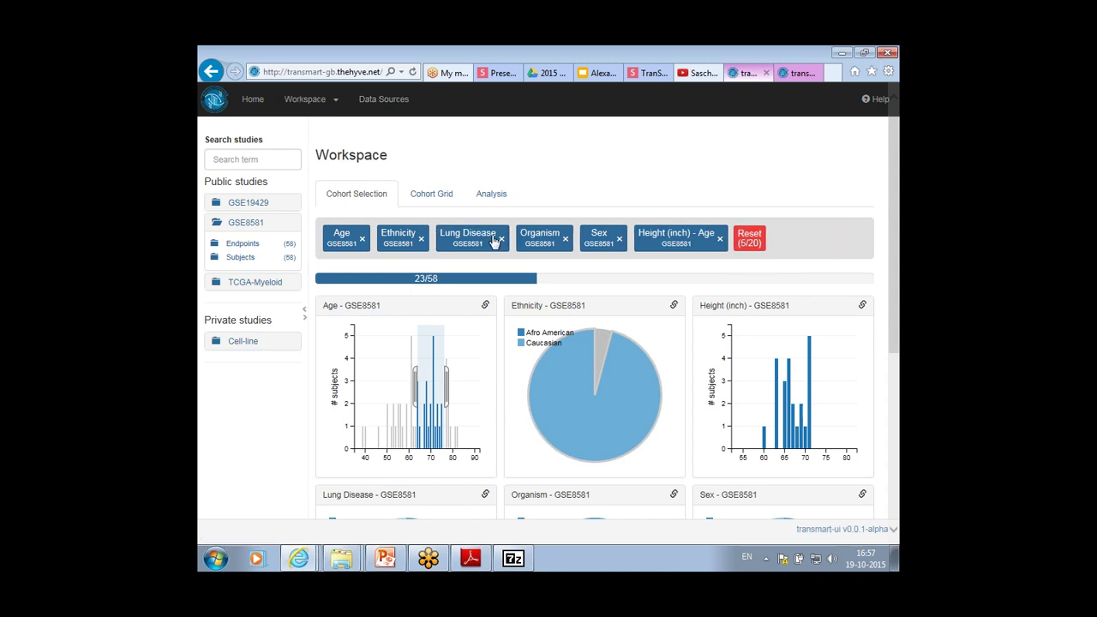
{"action": "left_click", "coordinate": [481, 193]}
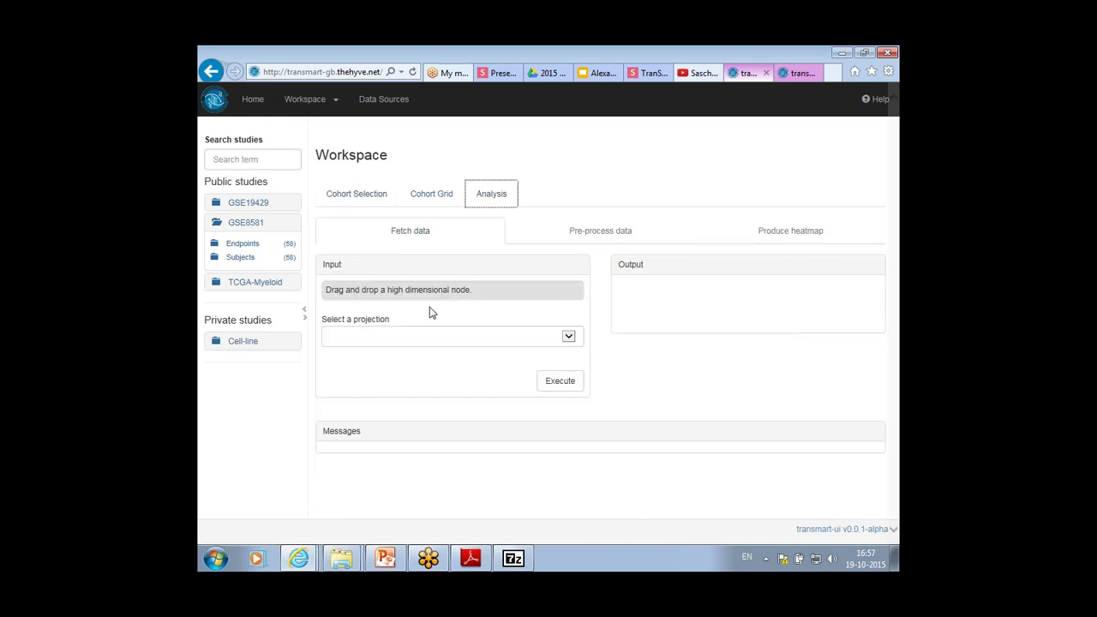
{"action": "left_click", "coordinate": [348, 209]}
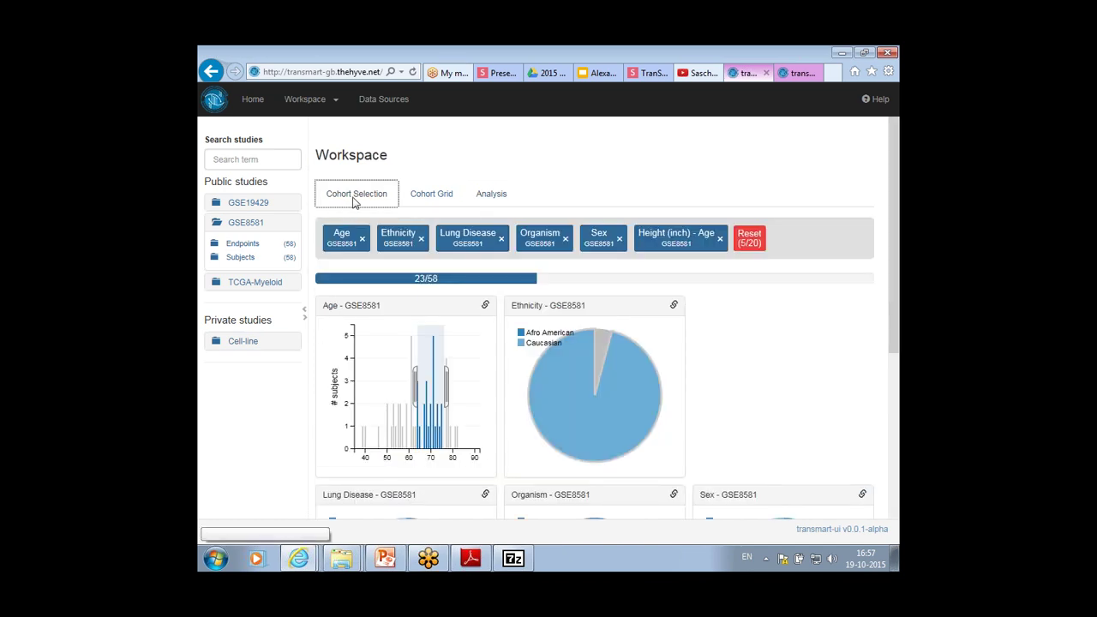
Reselect the Afro American pie slice and narrow the Age brush to about 75–80
{"action": "left_click", "coordinate": [415, 197]}
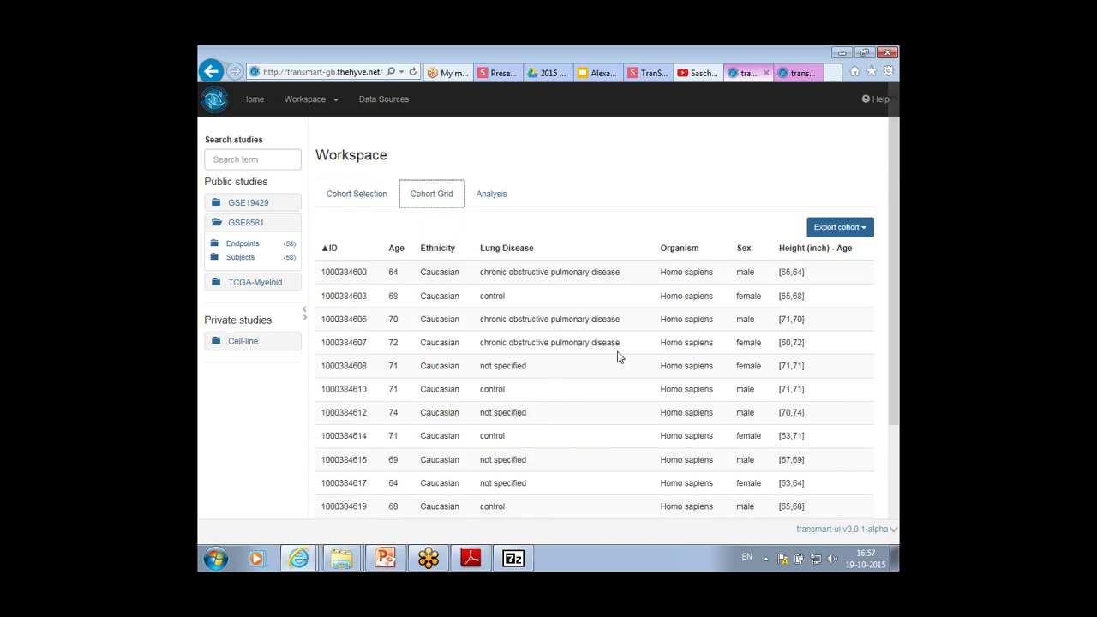
{"action": "left_click", "coordinate": [374, 197]}
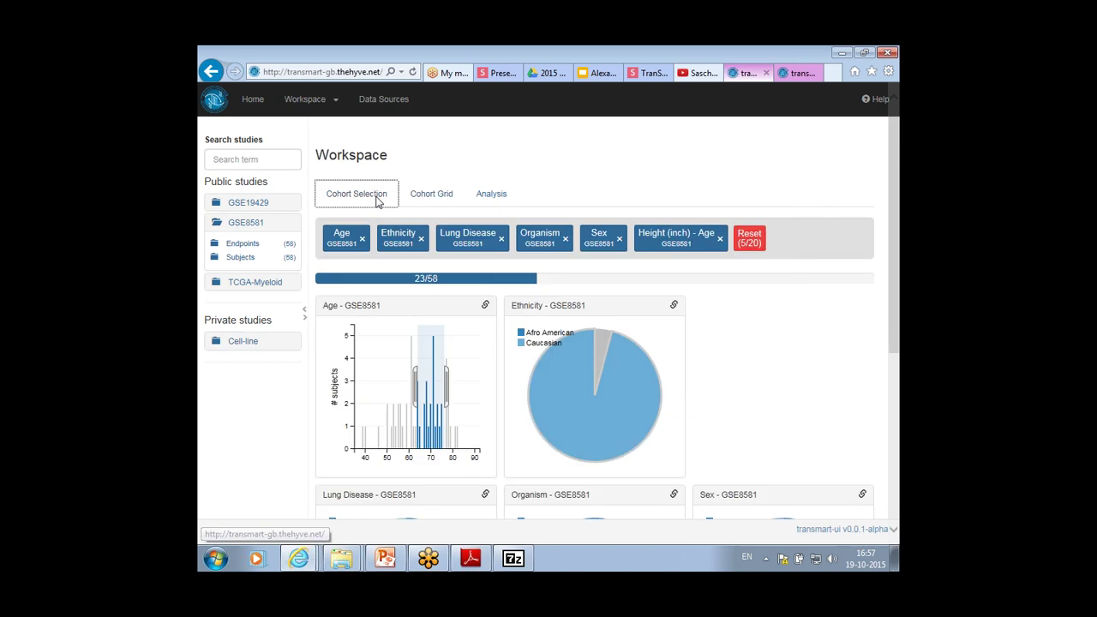
{"action": "left_click", "coordinate": [598, 348]}
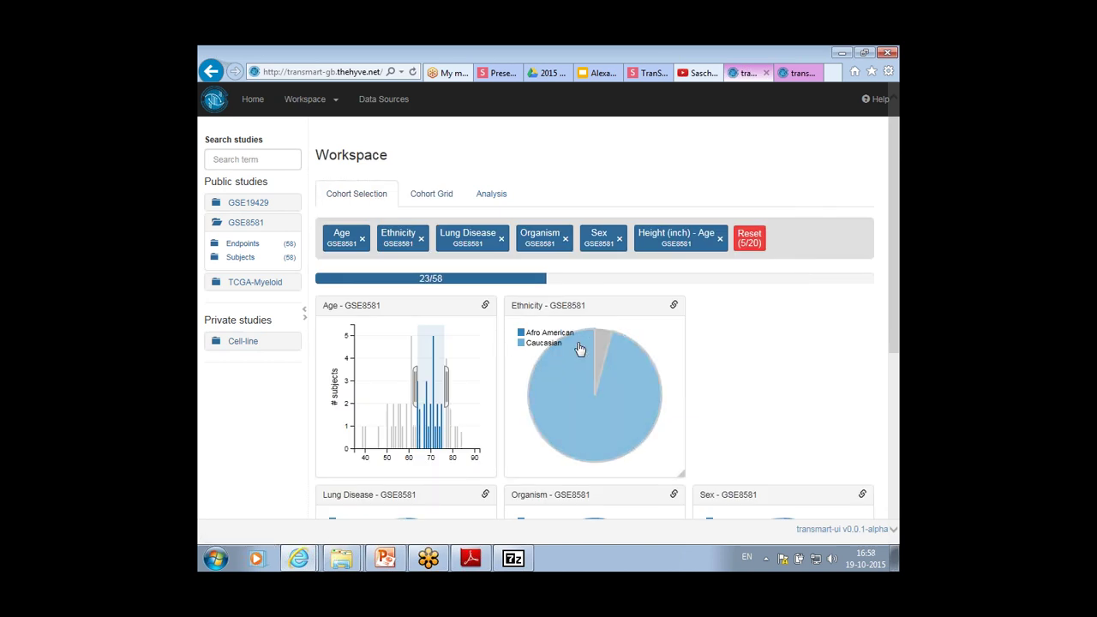
{"action": "left_click", "coordinate": [579, 348]}
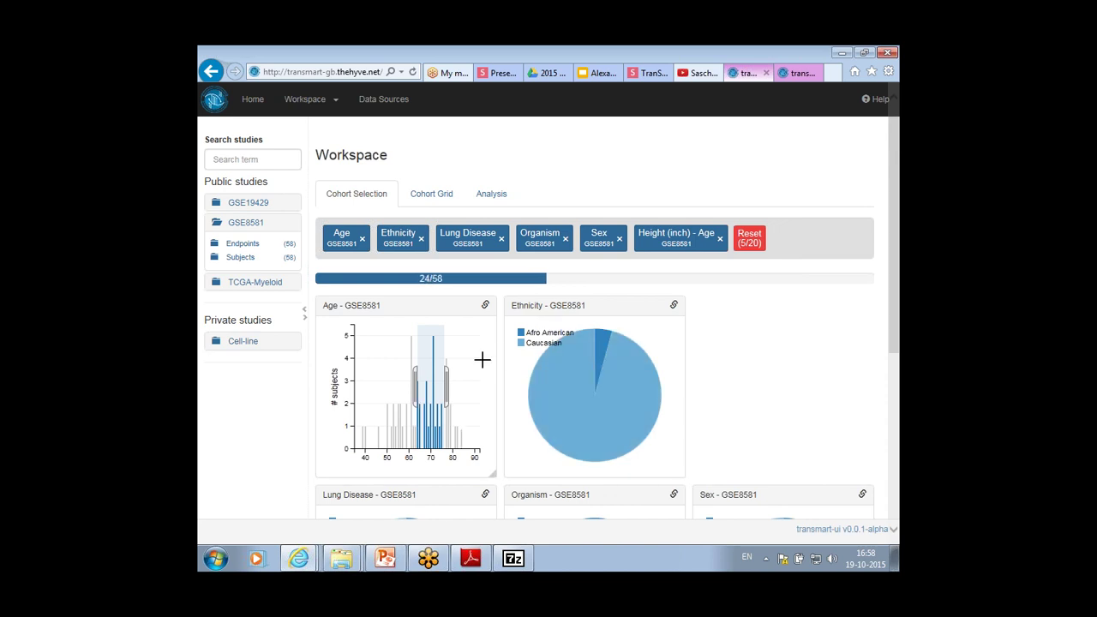
{"action": "left_click_drag", "start_coordinate": [447, 370], "coordinate": [440, 372]}
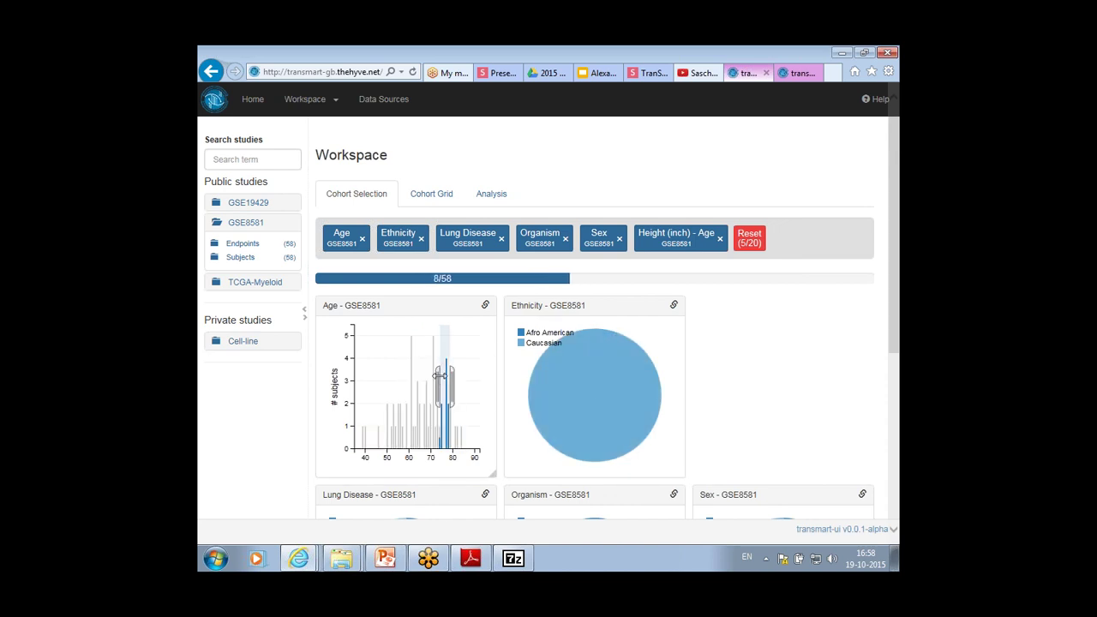
Review the 9 subjects in the Cohort Grid, its export formats, and workspace file options
{"action": "left_click", "coordinate": [419, 200]}
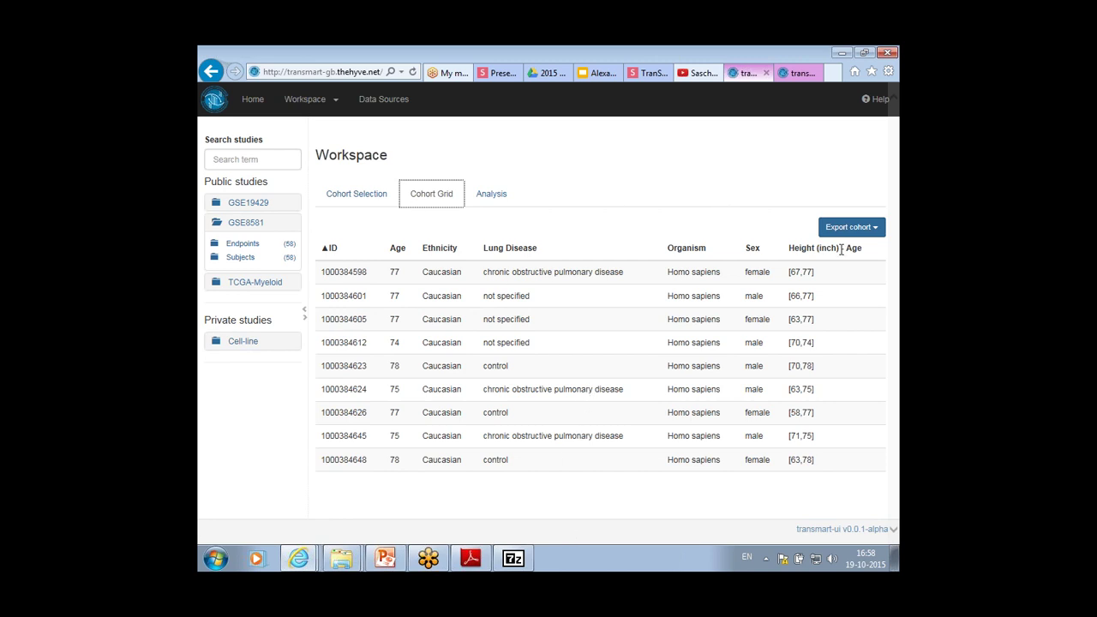
{"action": "left_click", "coordinate": [848, 230]}
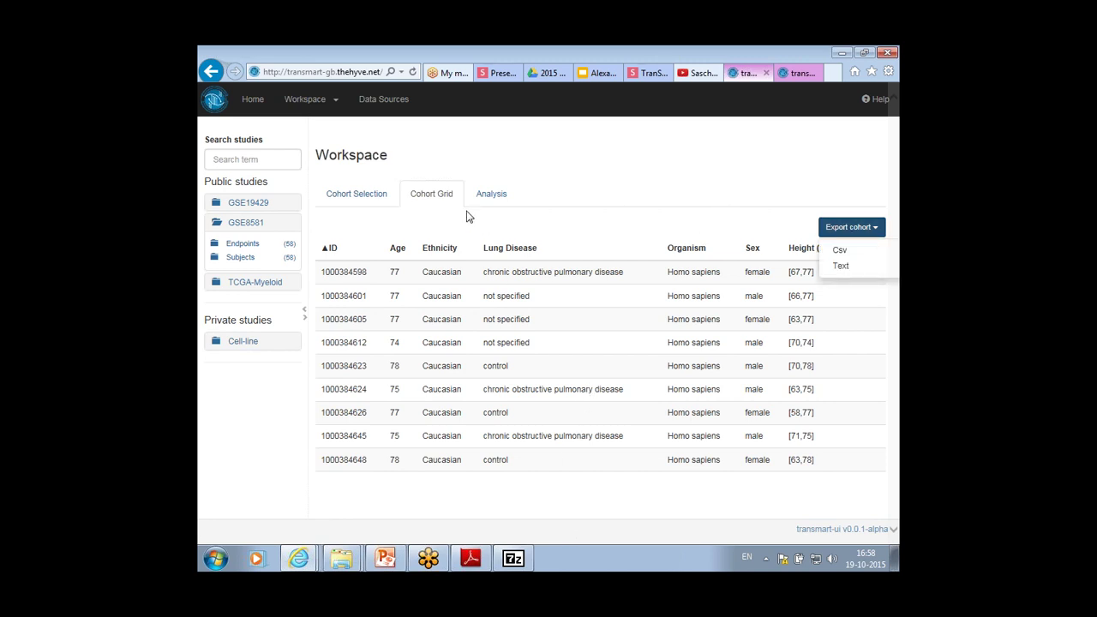
{"action": "left_click", "coordinate": [371, 191]}
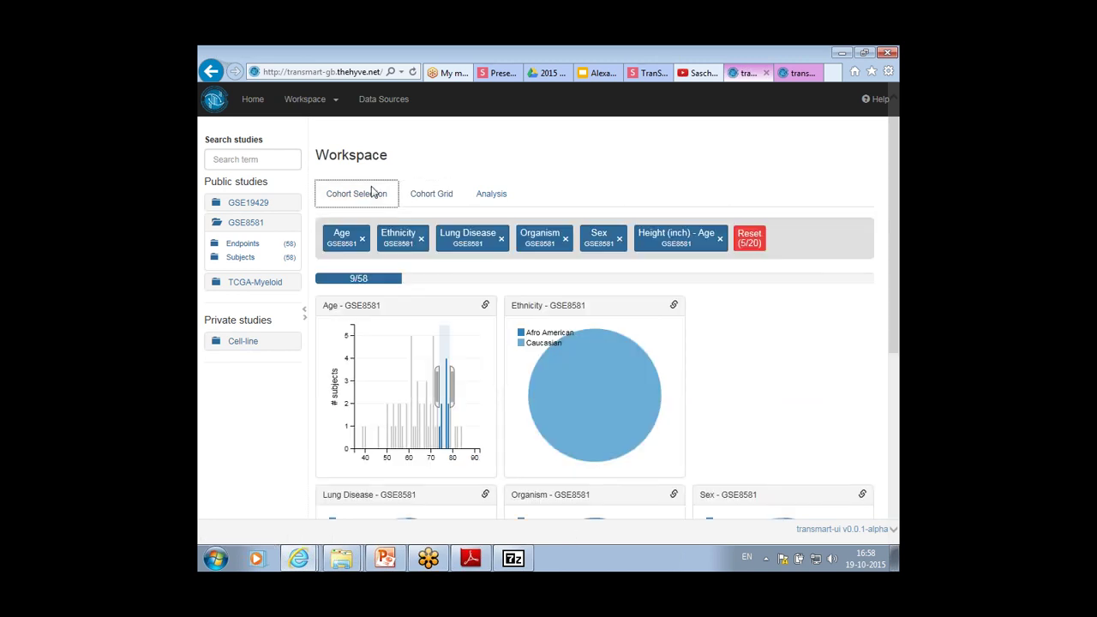
{"action": "left_click", "coordinate": [337, 103]}
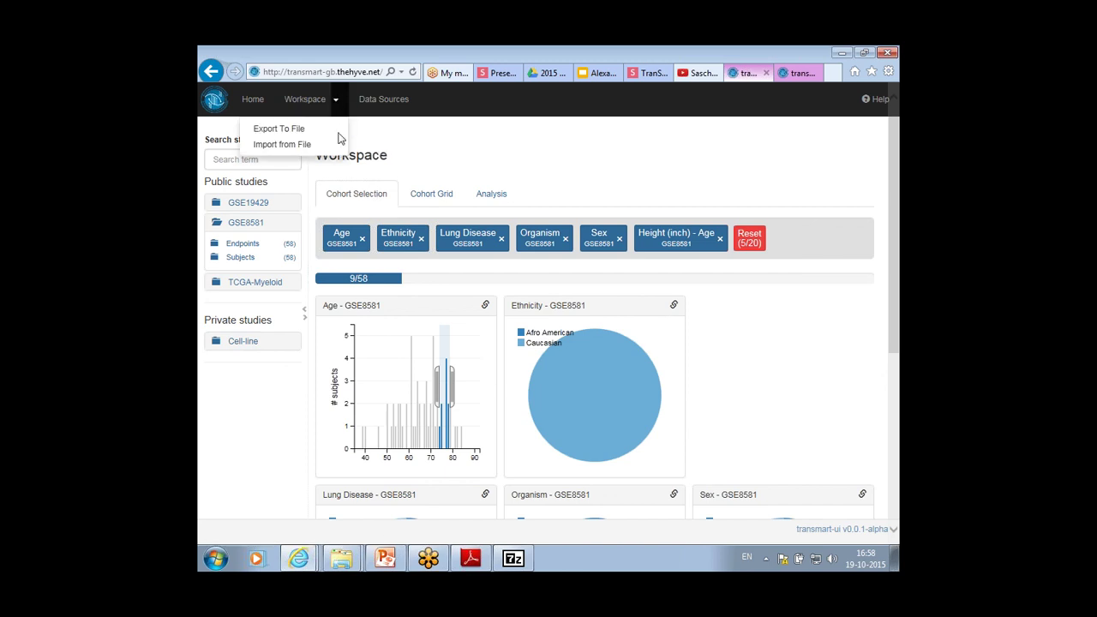
{"action": "left_click", "coordinate": [339, 140]}
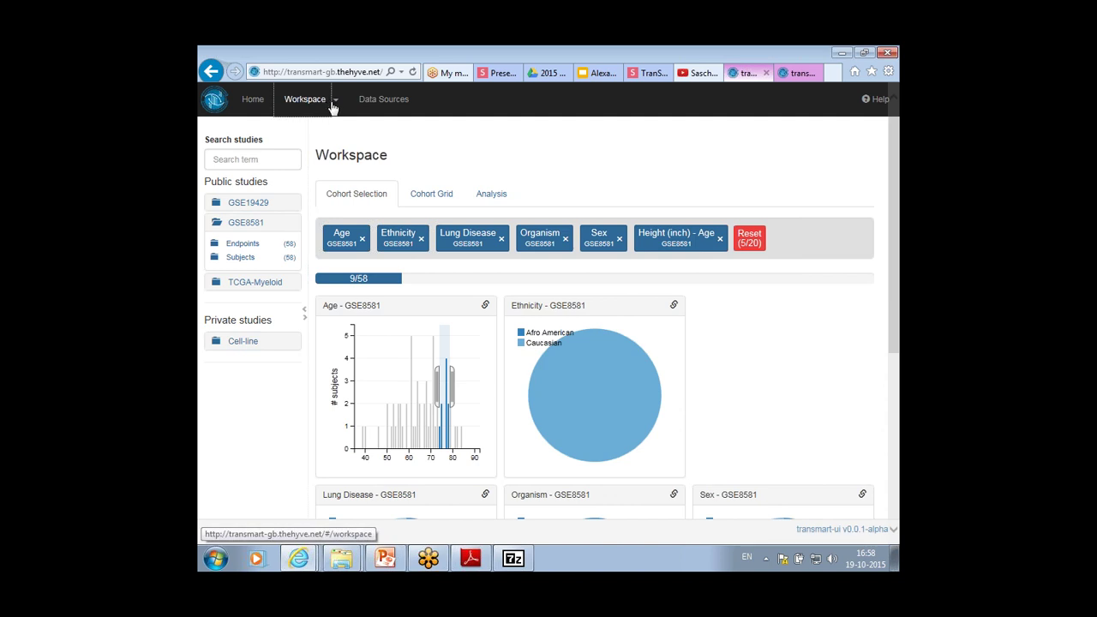
{"action": "left_click", "coordinate": [336, 103]}
{"action": "left_click", "coordinate": [326, 129]}
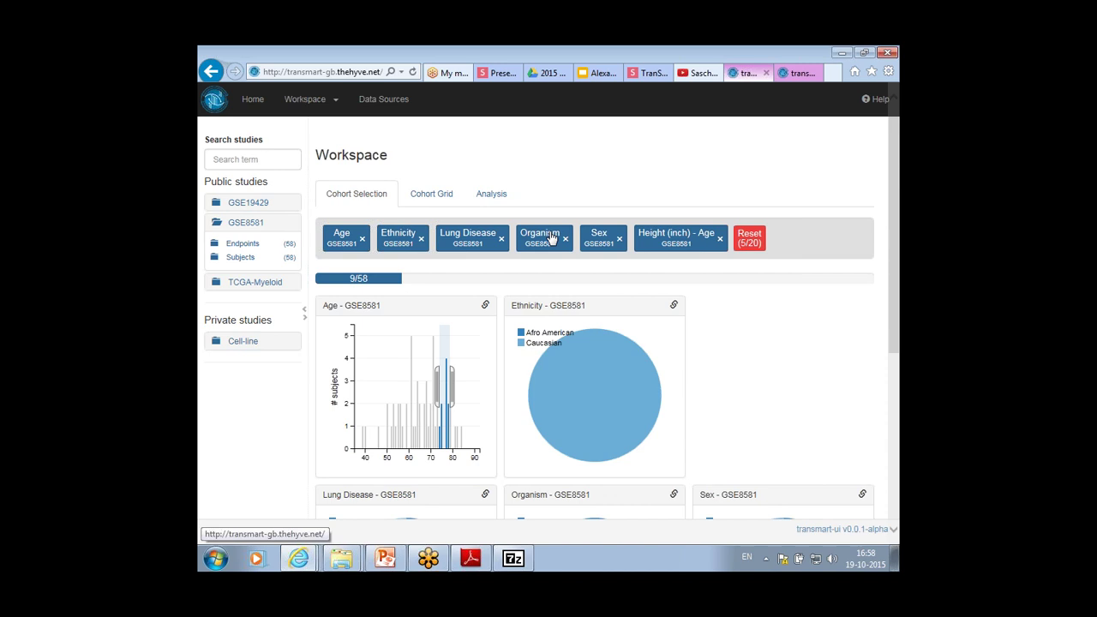
{"action": "left_click", "coordinate": [551, 238]}
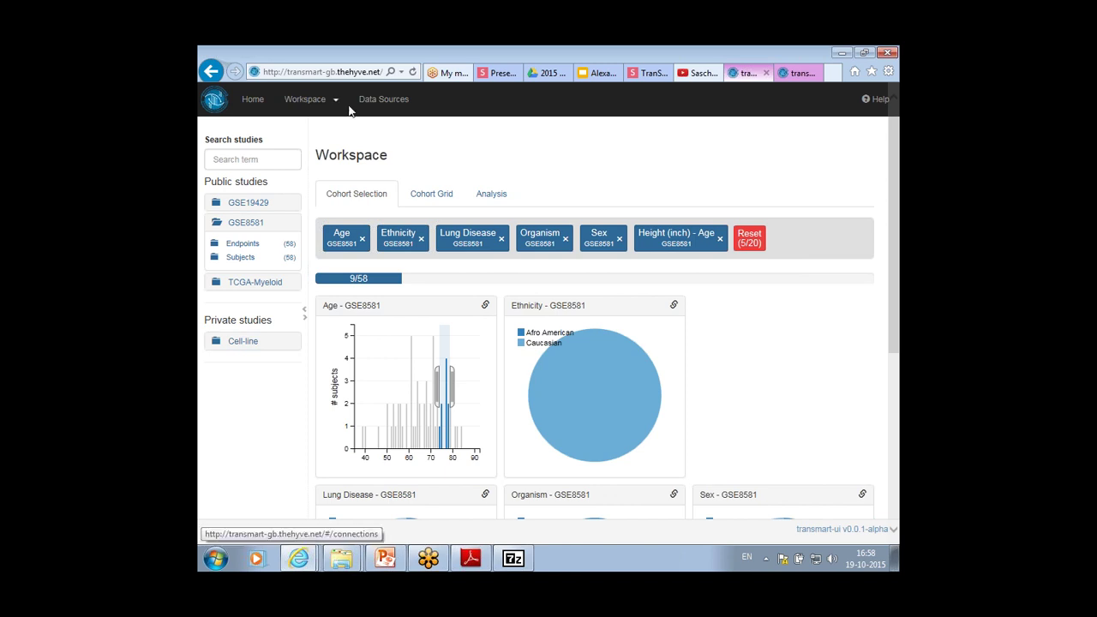
Read the GSE19429 study metadata, close it, and return to the welcome page
{"action": "right_click", "coordinate": [268, 206]}
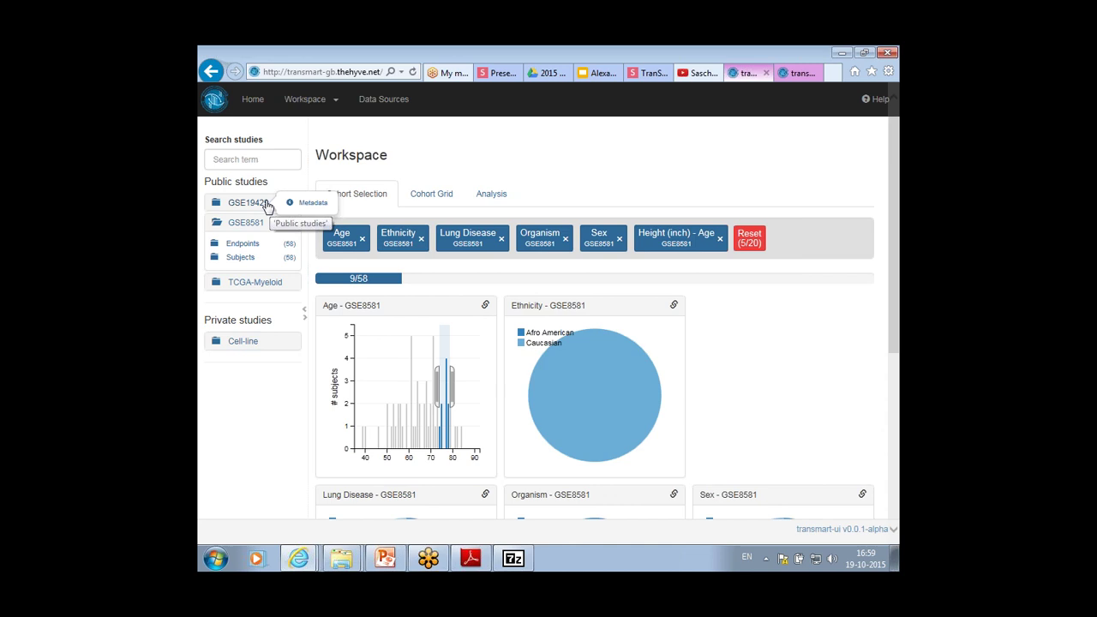
{"action": "left_click", "coordinate": [312, 206]}
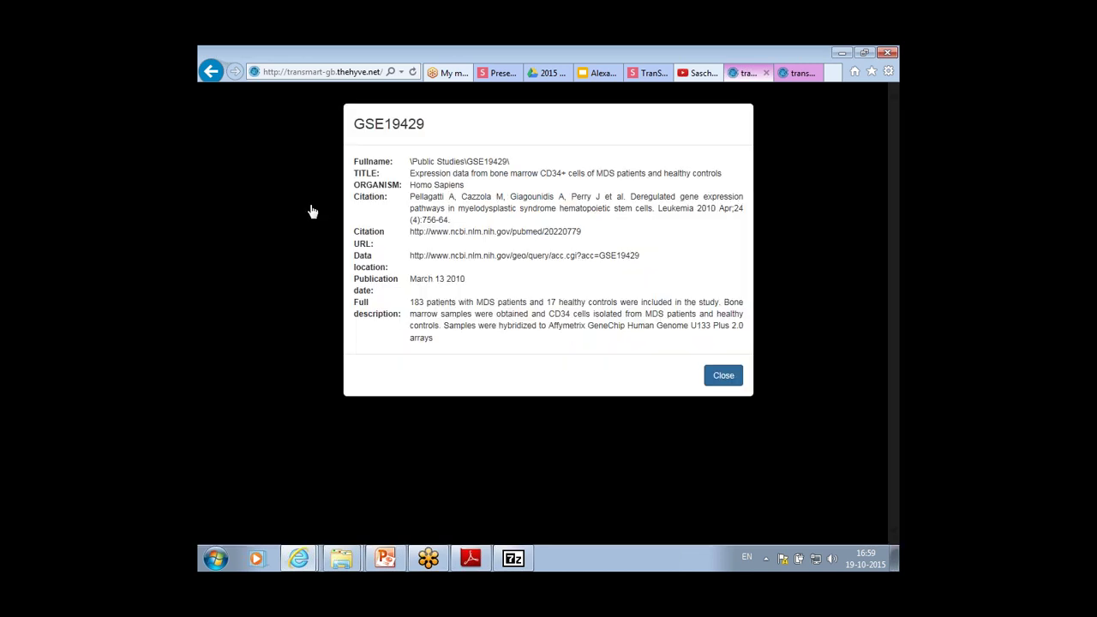
{"action": "left_click", "coordinate": [721, 376]}
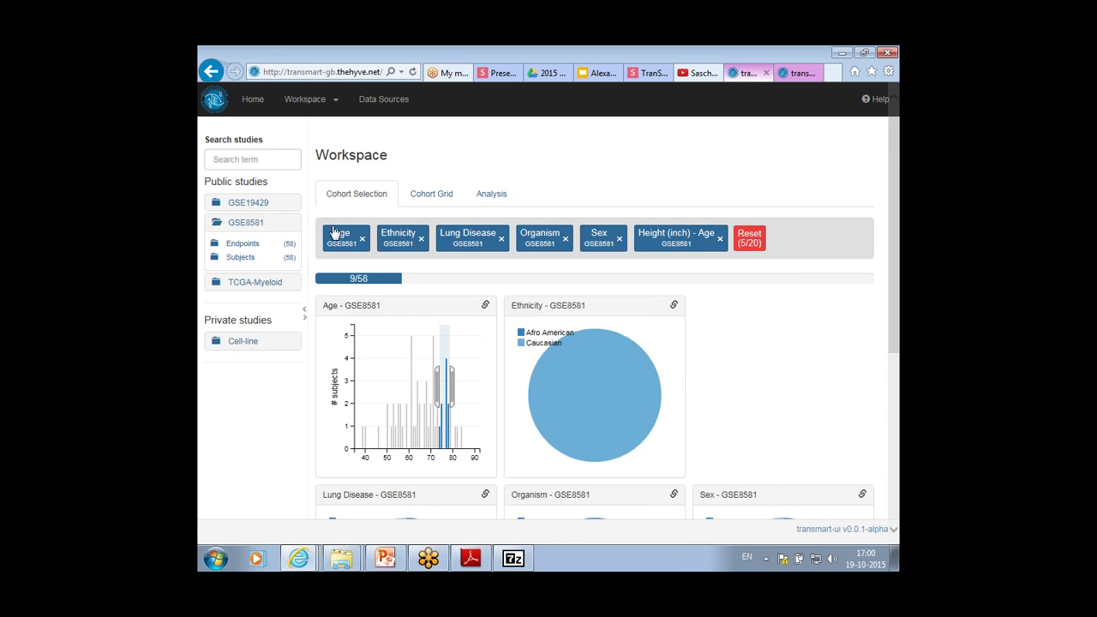
{"action": "left_click", "coordinate": [264, 103]}
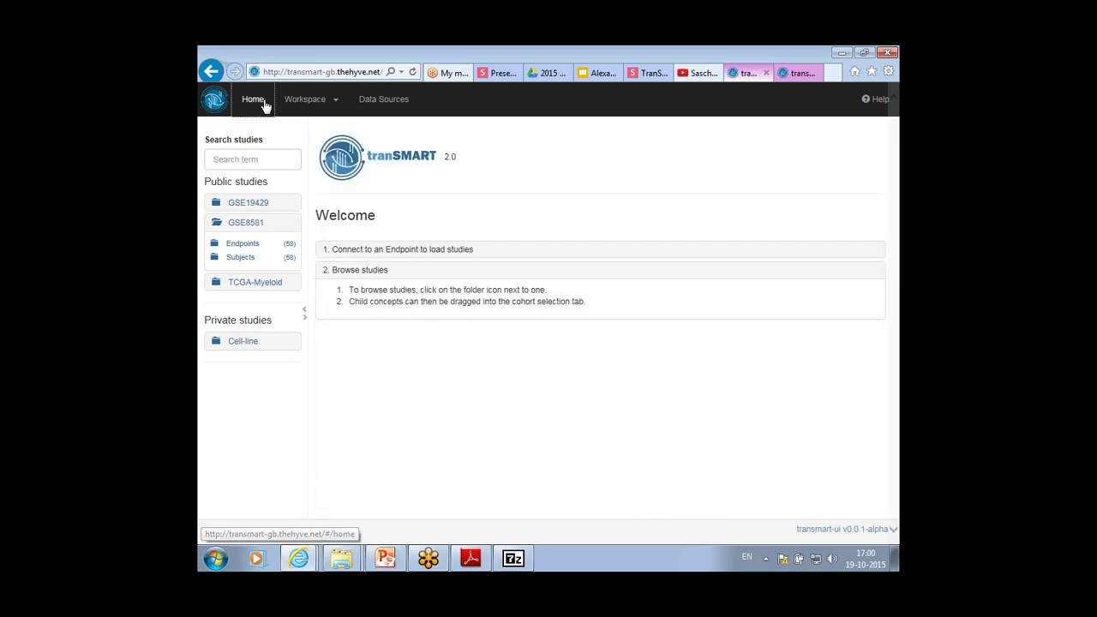